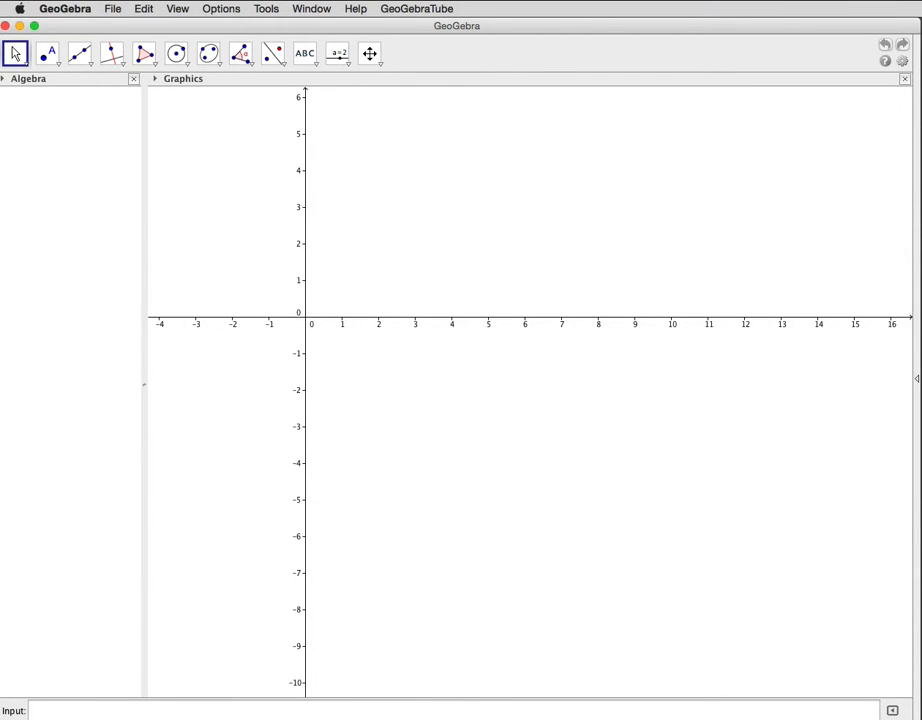
# Insert the wooden gate photo into the graphics view and place it in the lower-right corner.
pyautogui.moveTo(920, 305); pyautogui.dragTo(787, 551)
pyautogui.moveTo(593, 450); pyautogui.dragTo(879, 630)
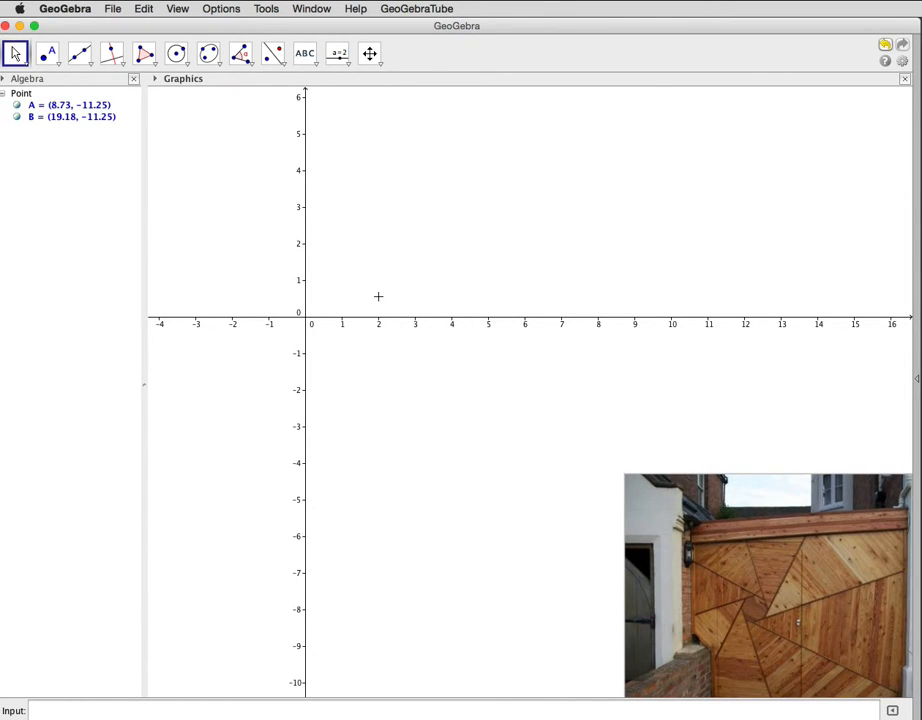
# Hide the coordinate axes and show the grid in the graphics view.
pyautogui.click(154, 79)
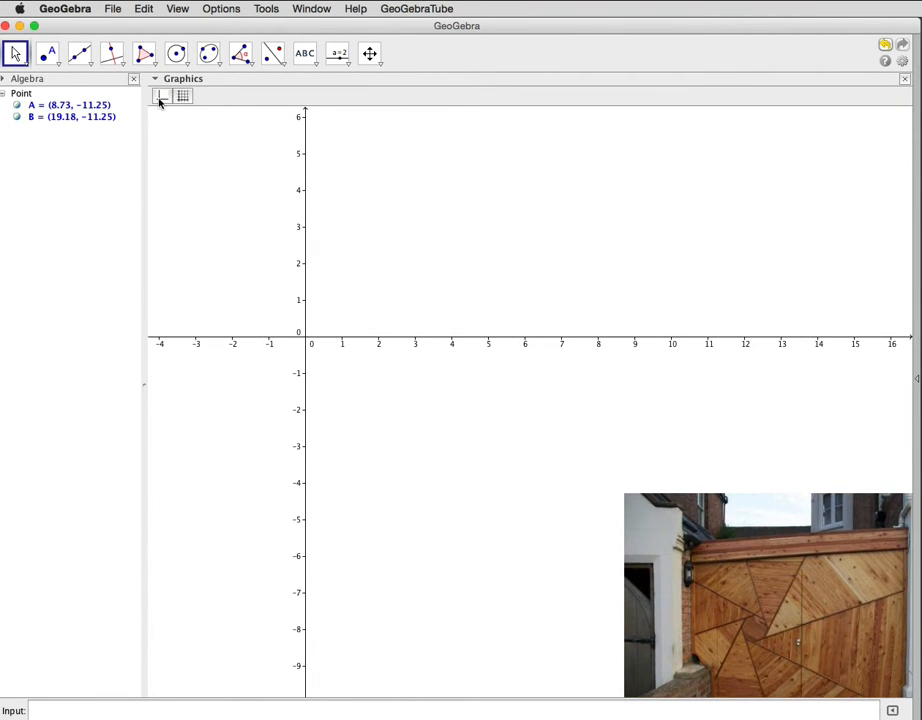
pyautogui.click(160, 97)
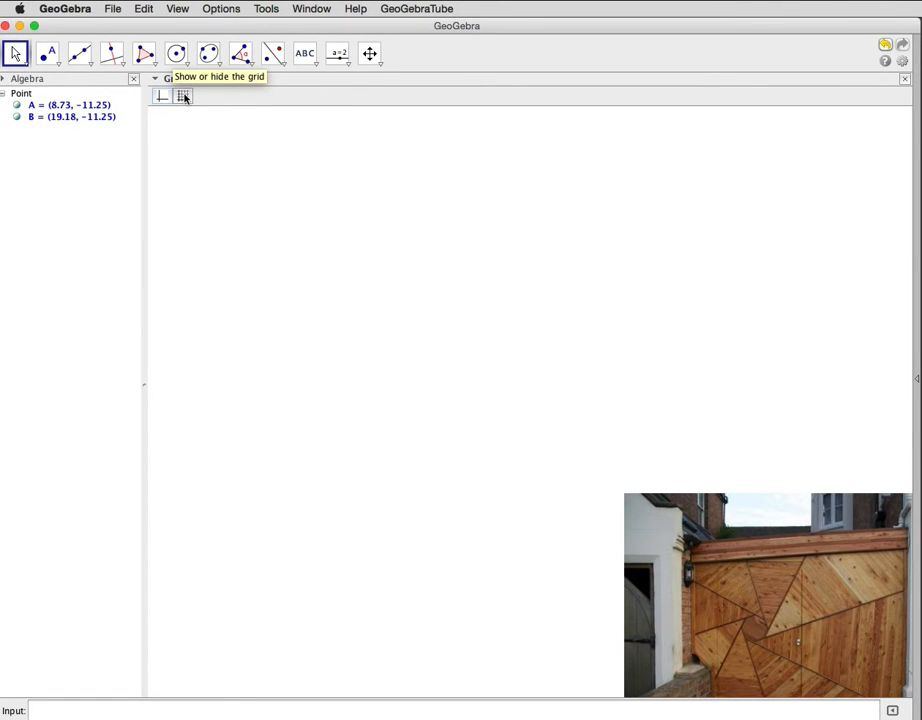
pyautogui.click(184, 97)
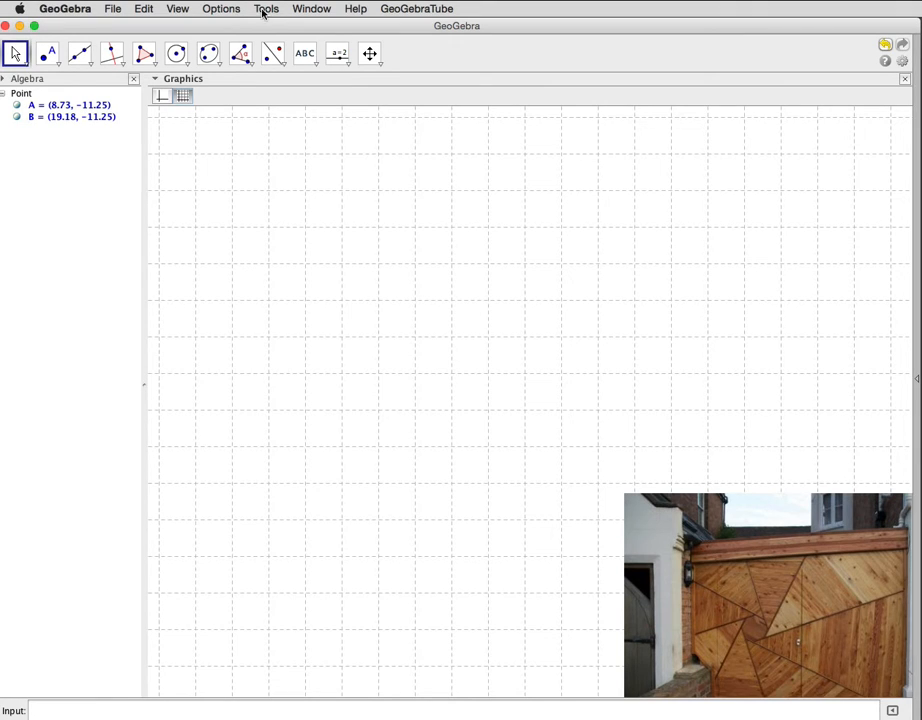
# Turn off labeling for new objects.
pyautogui.click(229, 12)
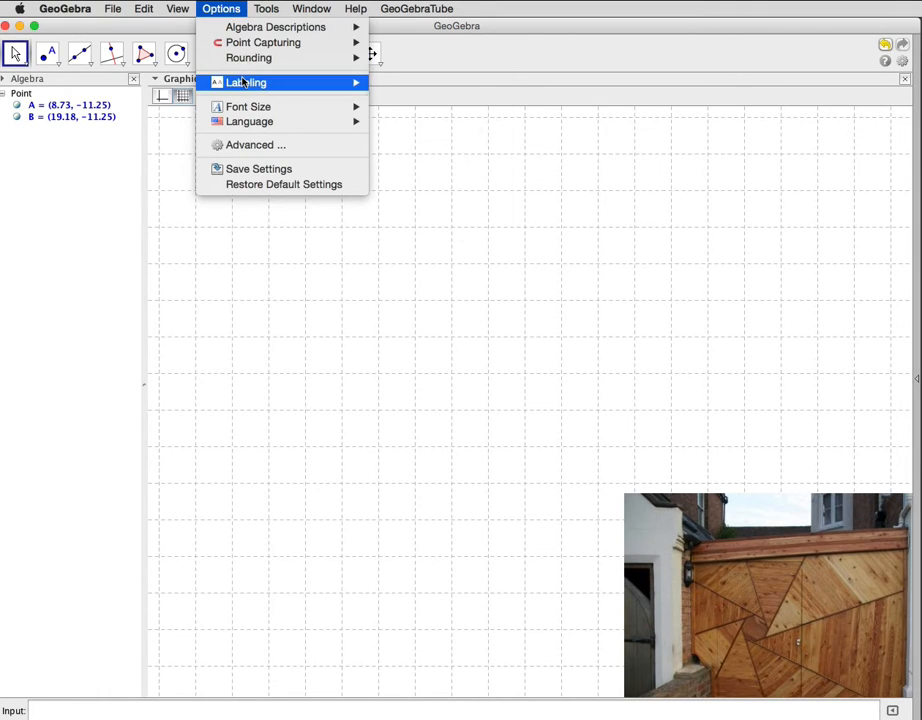
pyautogui.moveTo(235, 82)
pyautogui.click(400, 108)
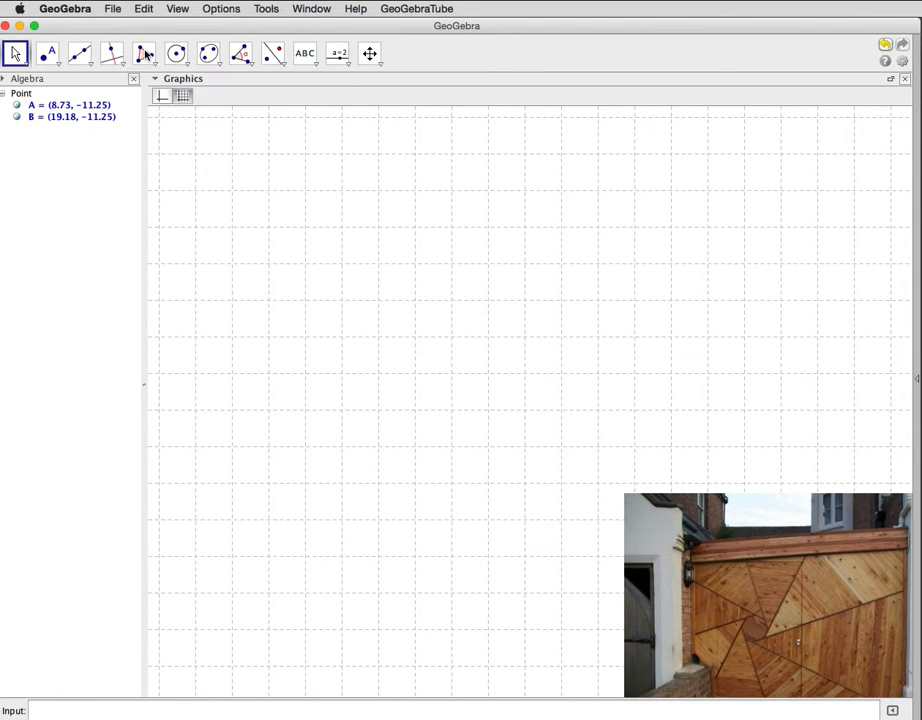
# Draw a rectangle as a polygon with corners at (-2, -6), (7, -6), (7, 1) and (-2, 1).
pyautogui.click(144, 54)
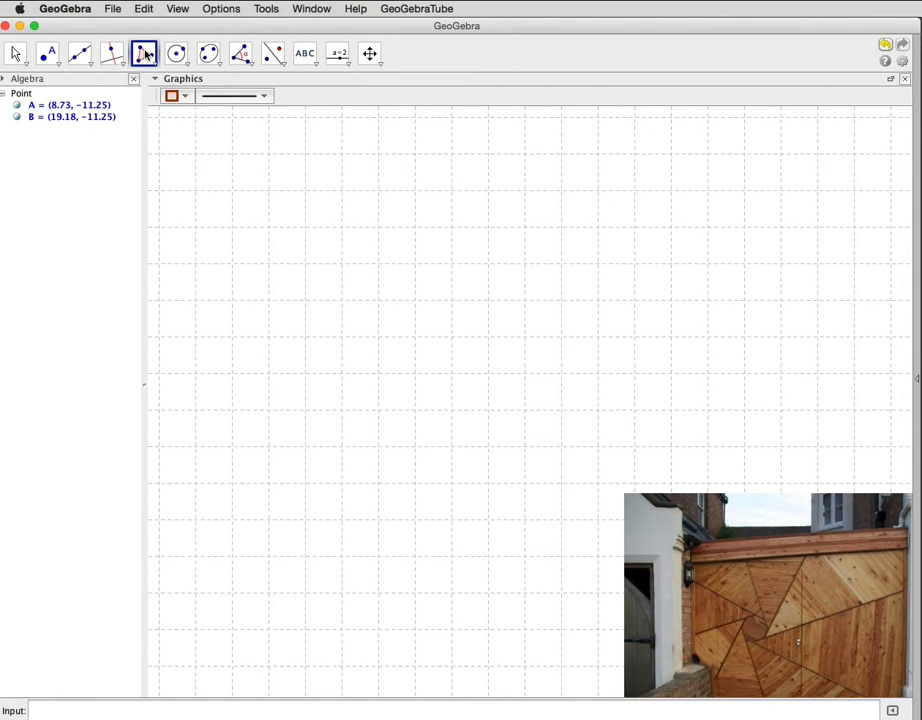
pyautogui.click(232, 556)
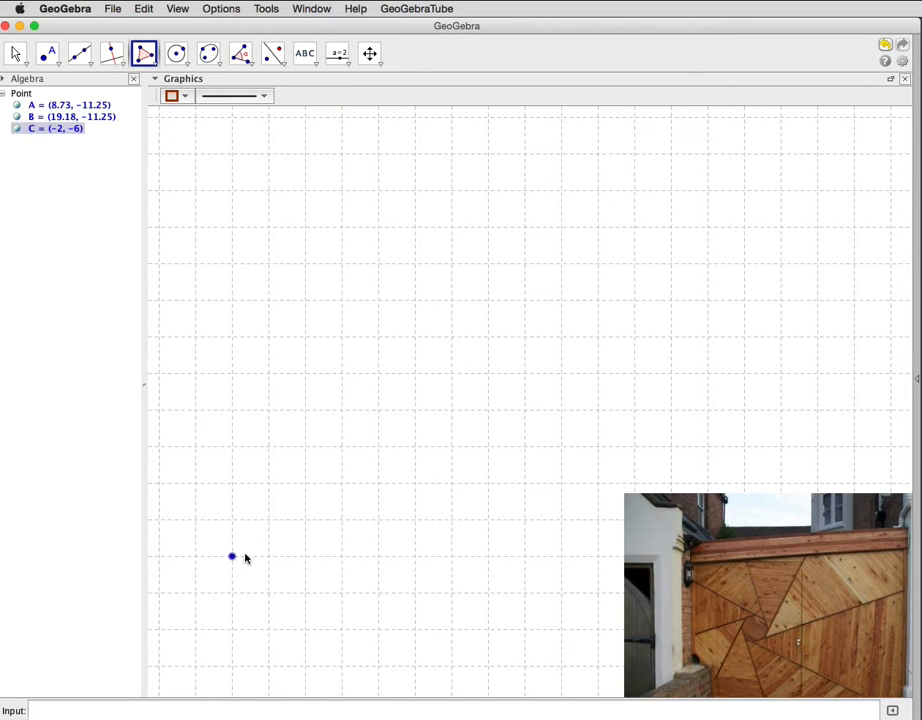
pyautogui.click(561, 556)
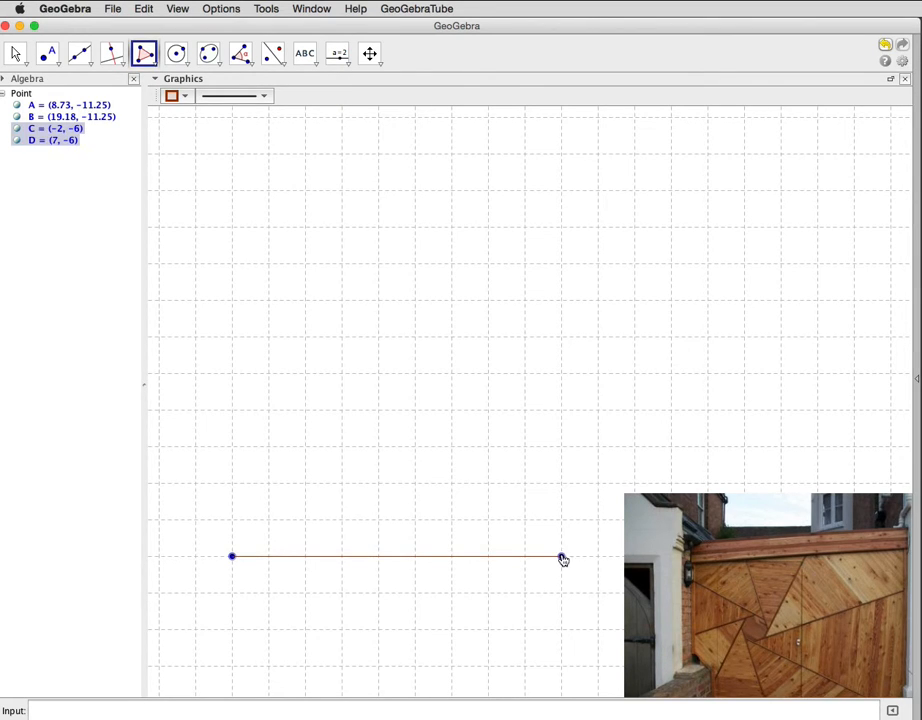
pyautogui.click(562, 301)
pyautogui.click(232, 300)
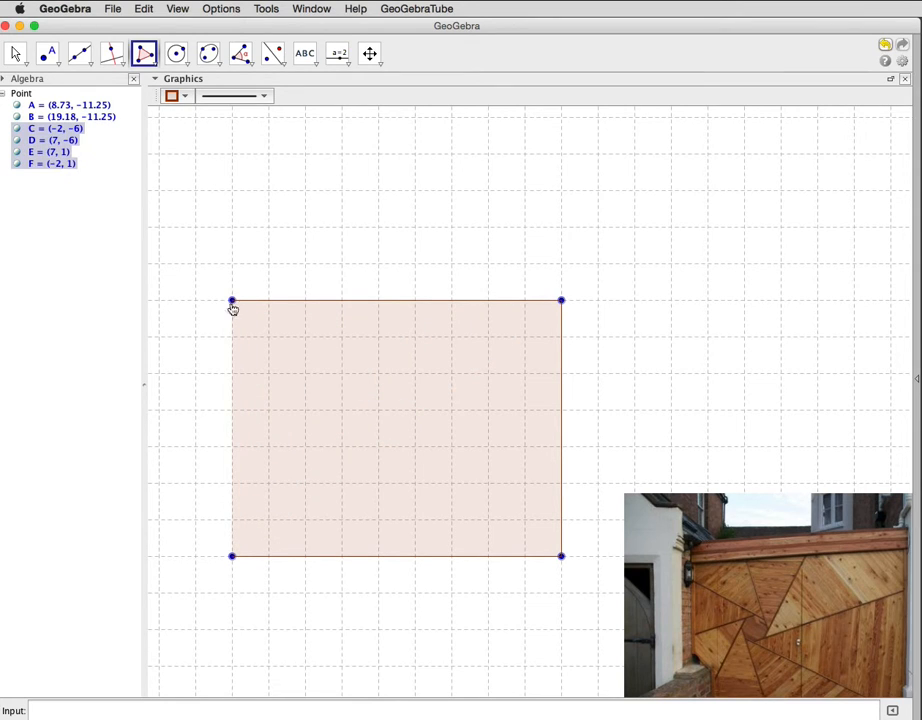
pyautogui.click(232, 556)
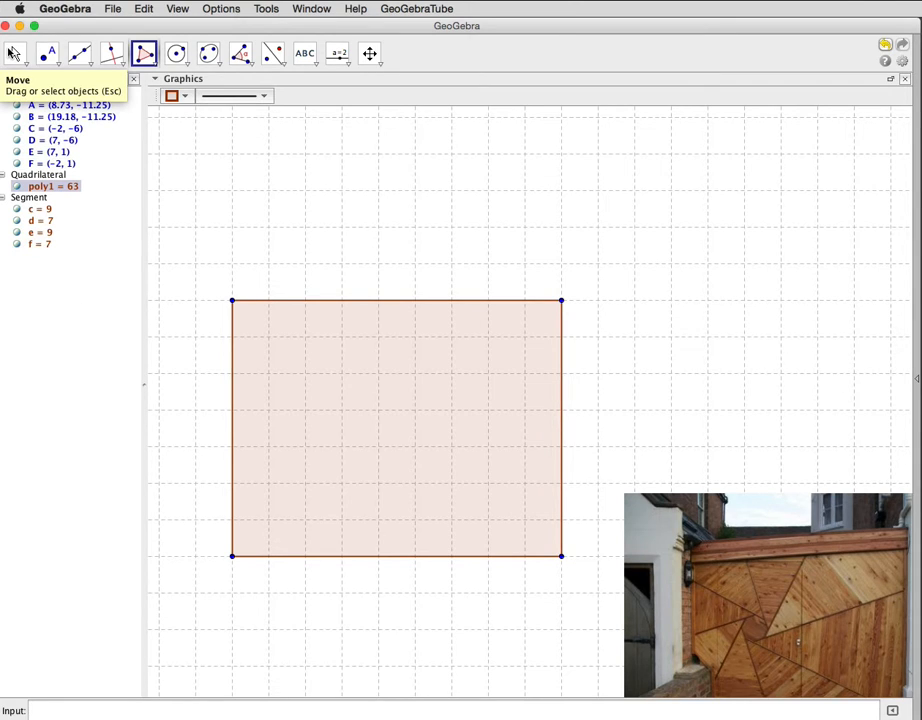
# Switch to the Move tool and hide the grid.
pyautogui.click(14, 53)
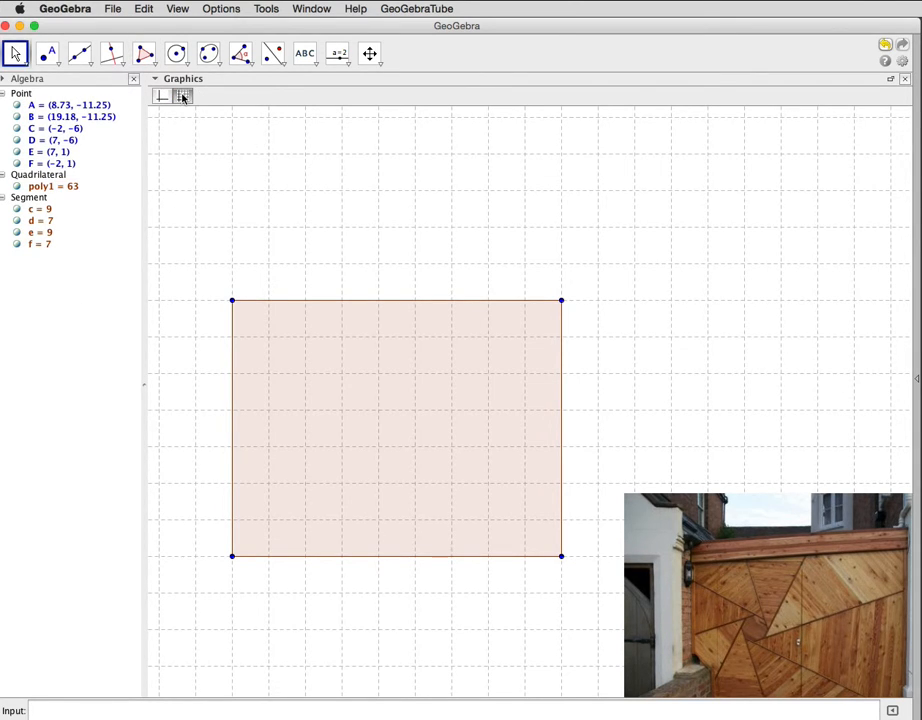
pyautogui.click(184, 96)
pyautogui.click(259, 376)
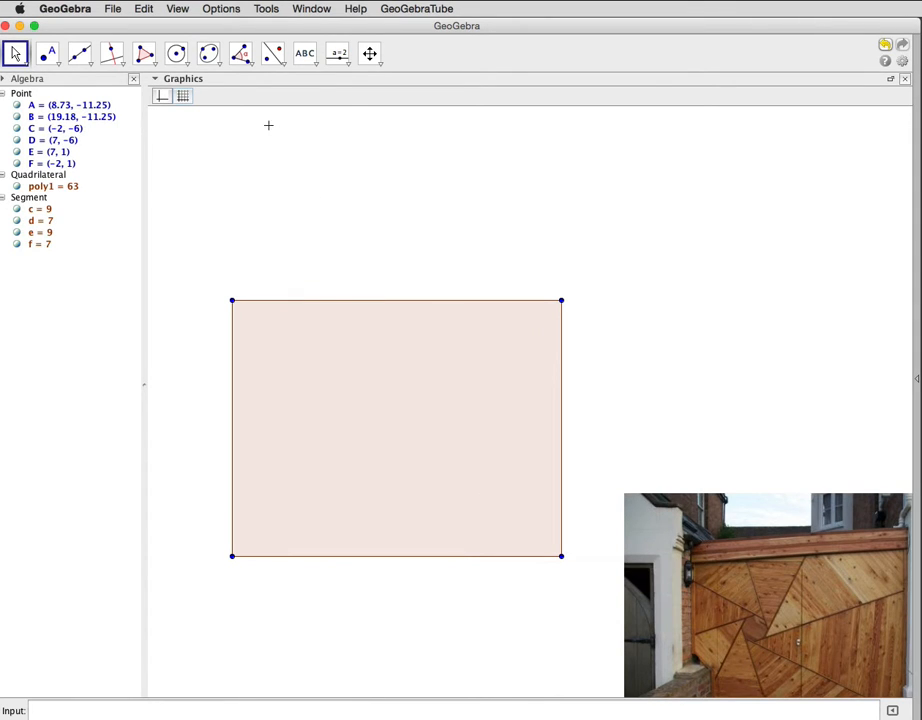
# Create a regular polygon with 8 vertices inside the rectangle, its base running from about (-0.42, -3.58) to (0.86, -3.58).
pyautogui.click(153, 62)
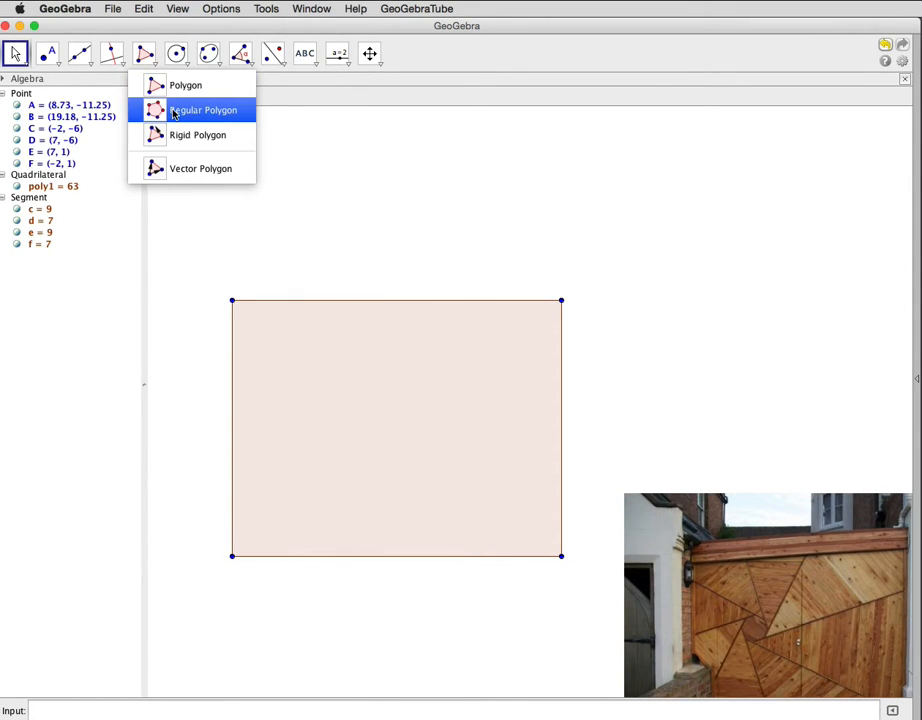
pyautogui.click(173, 114)
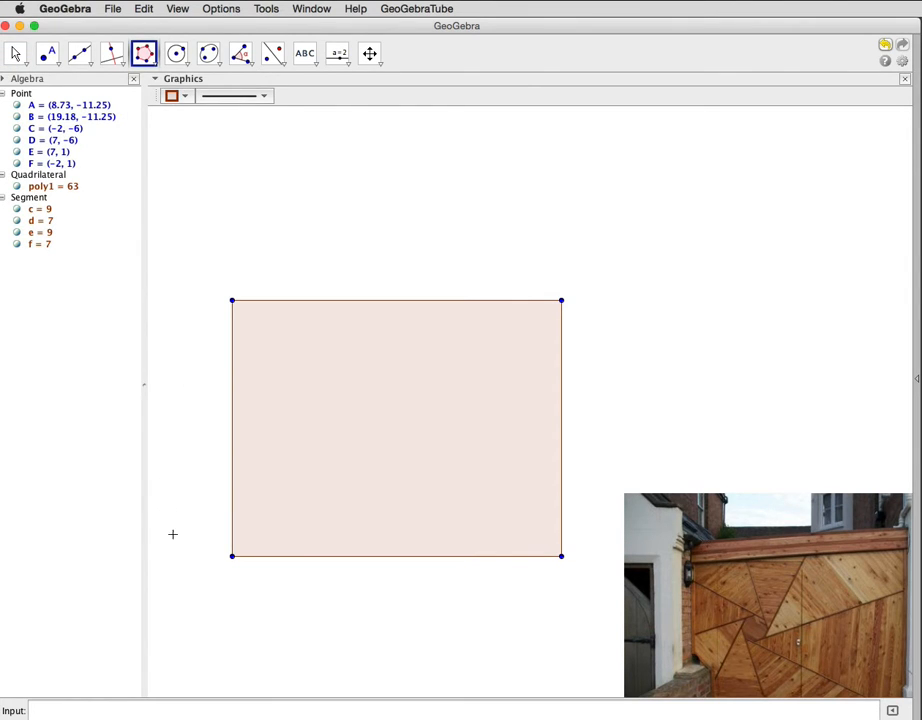
pyautogui.click(290, 468)
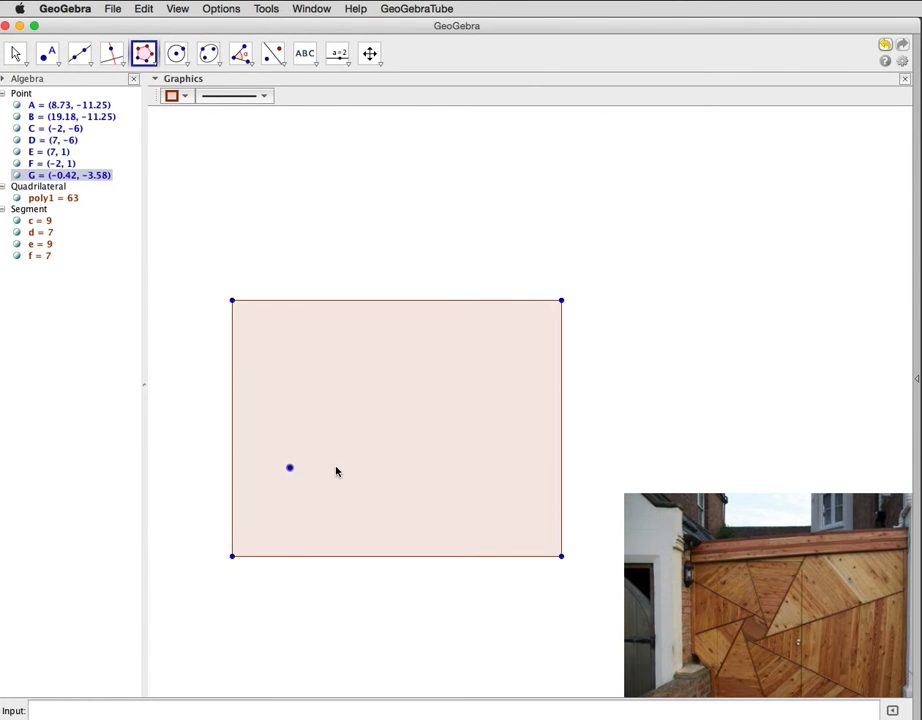
pyautogui.click(337, 468)
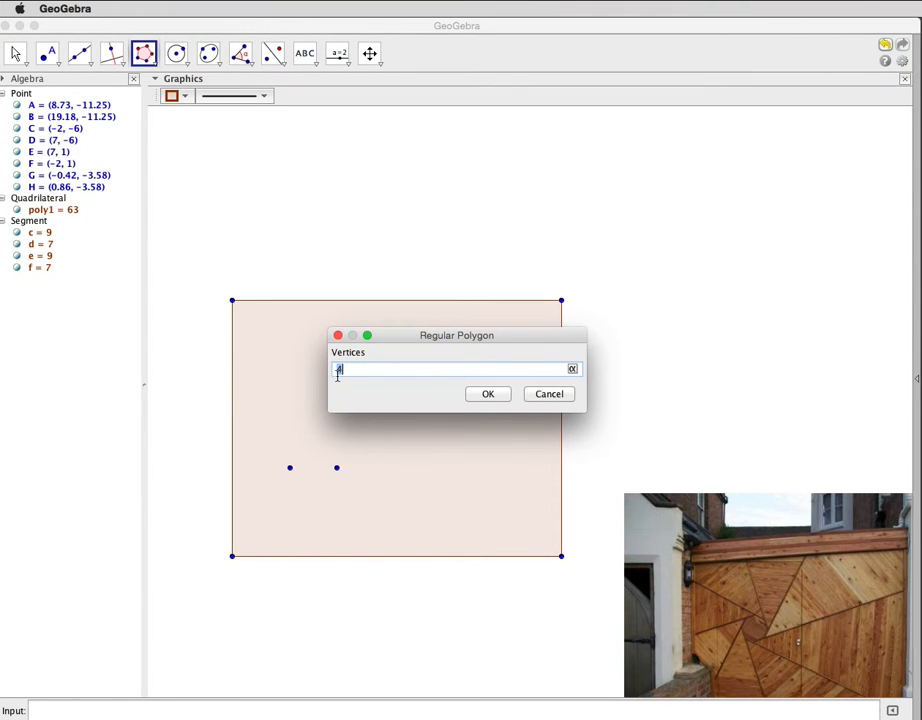
pyautogui.write('8')
pyautogui.click(487, 394)
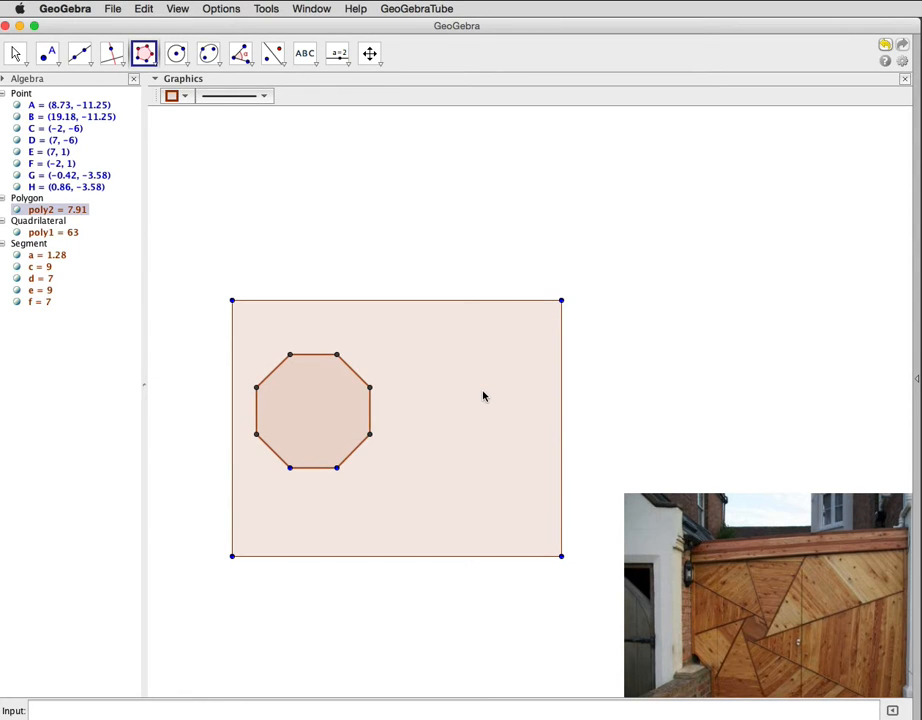
# Shrink the octagon by moving its lower-left vertex to about (0.4, -3.34), and nudge the rectangle up by about 0.1.
pyautogui.click(15, 55)
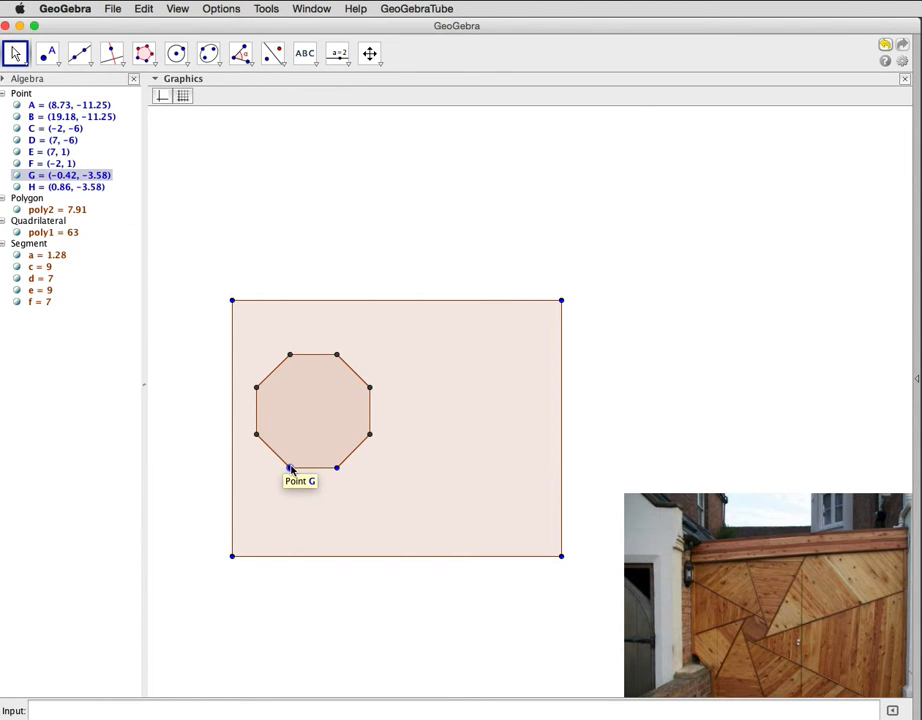
pyautogui.moveTo(290, 469); pyautogui.dragTo(321, 463)
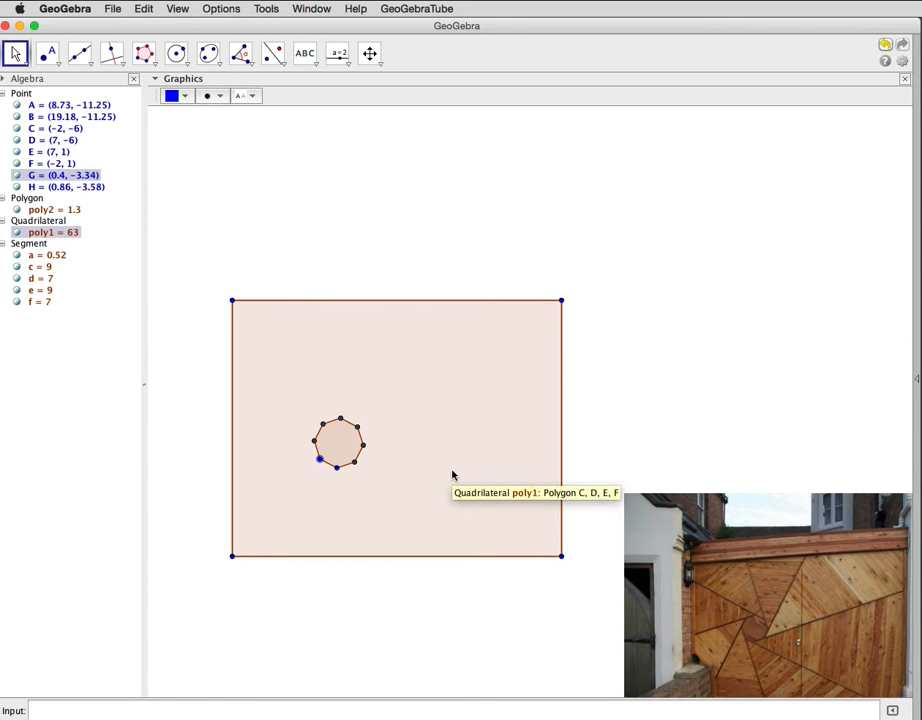
pyautogui.moveTo(452, 475)
pyautogui.mouseDown()
pyautogui.moveTo(453, 486)
pyautogui.moveTo(440, 482)
pyautogui.moveTo(465, 473)
pyautogui.moveTo(454, 473)
pyautogui.mouseUp()
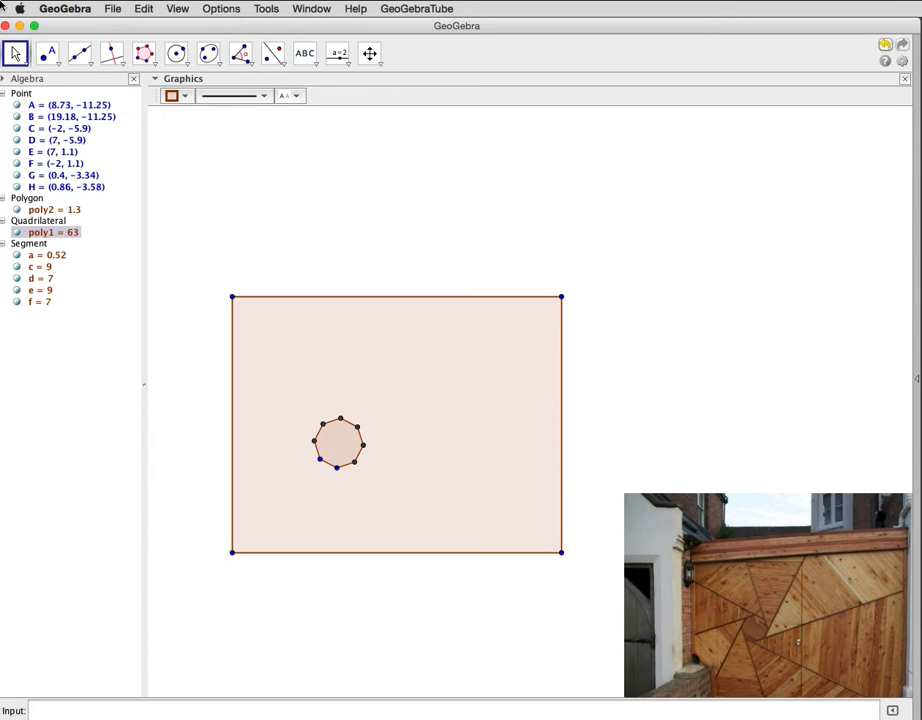
# Draw segments from the octagon's upper-left vertex to the rectangle's lower-left corner and from its lower-left vertex to the lower-right corner.
pyautogui.click(91, 63)
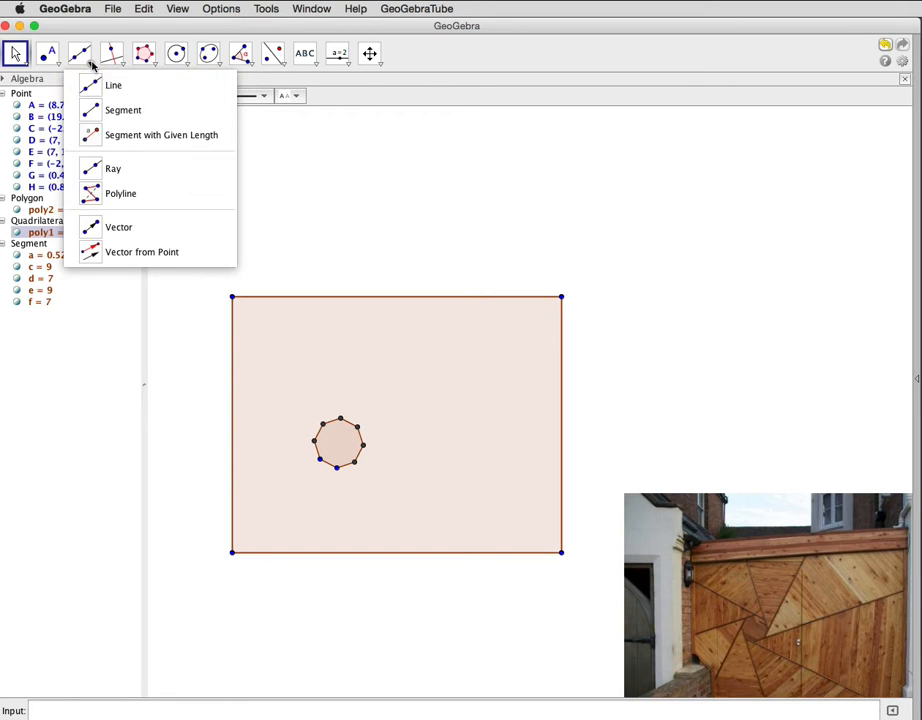
pyautogui.click(109, 112)
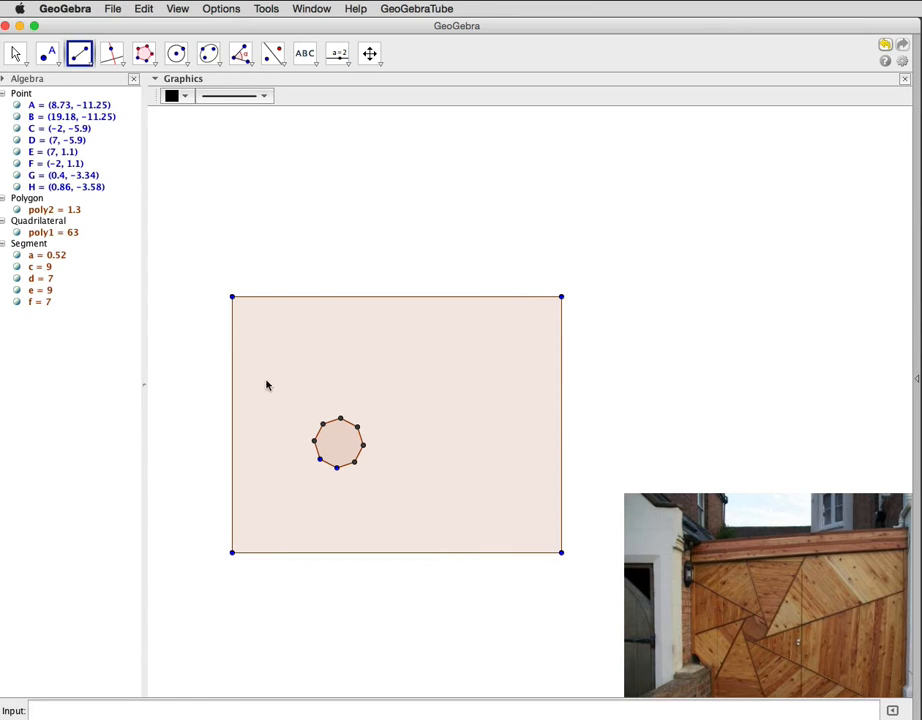
pyautogui.click(323, 425)
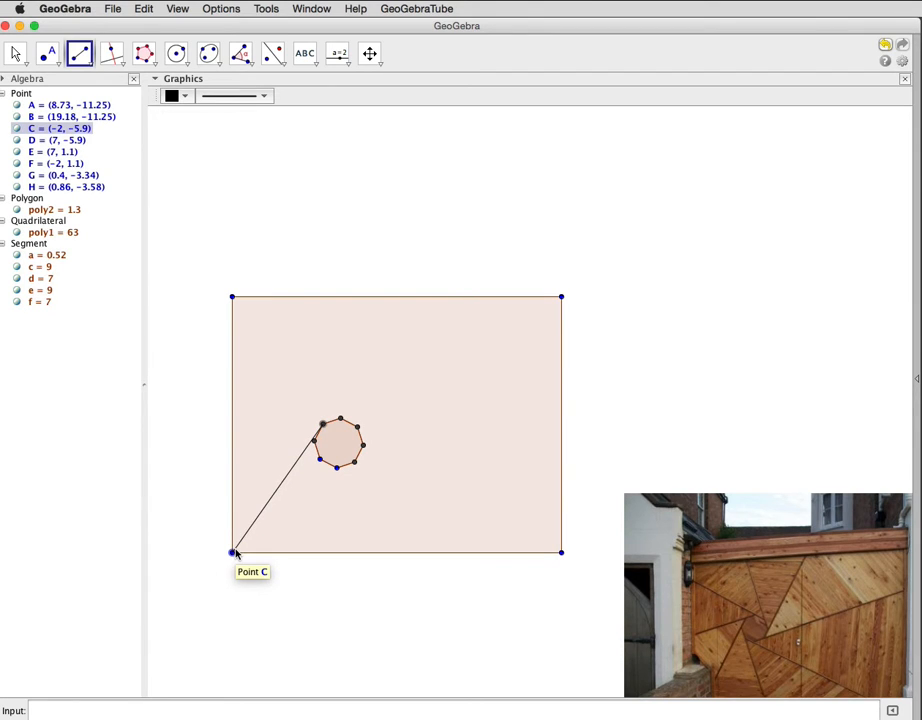
pyautogui.click(233, 552)
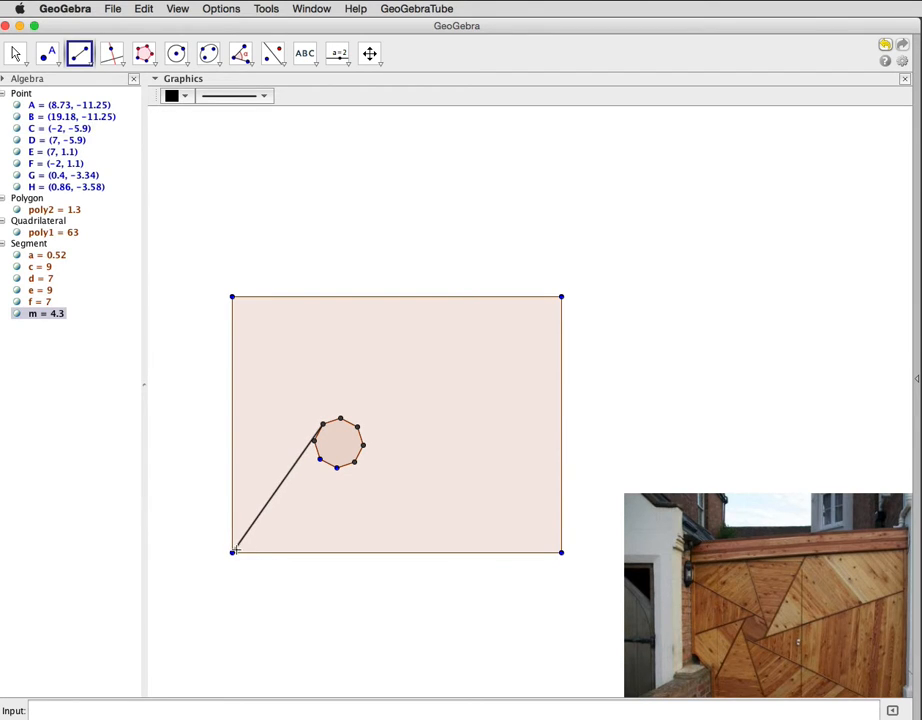
pyautogui.click(320, 460)
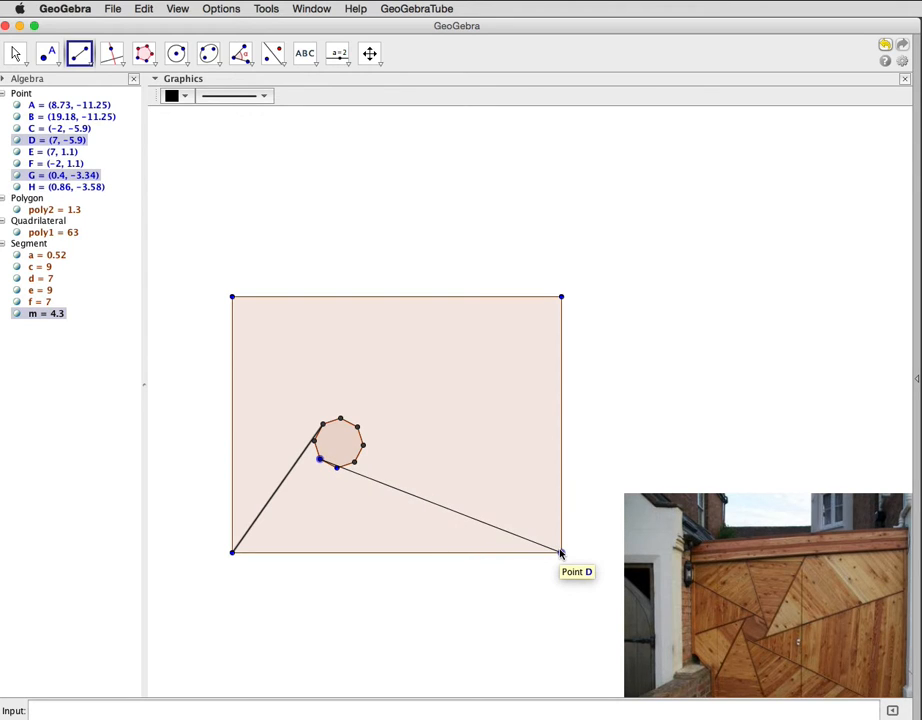
pyautogui.click(561, 552)
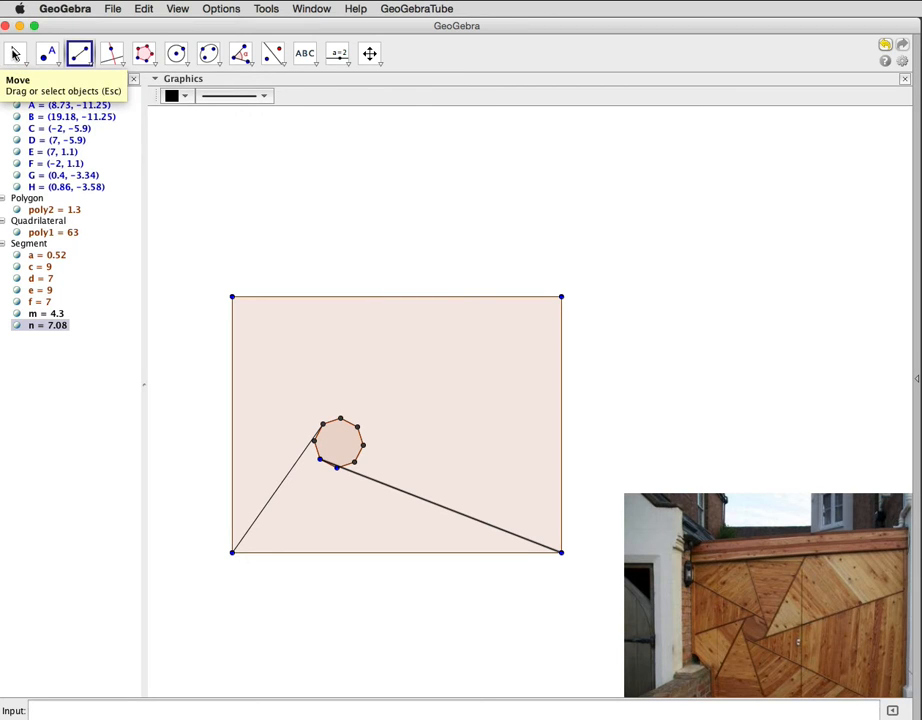
# Move the rectangle so its lower-left corner sits at about (-1.86, -6.96), lining both segments up with the octagon's sides.
pyautogui.click(15, 55)
pyautogui.moveTo(479, 389); pyautogui.dragTo(480, 429)
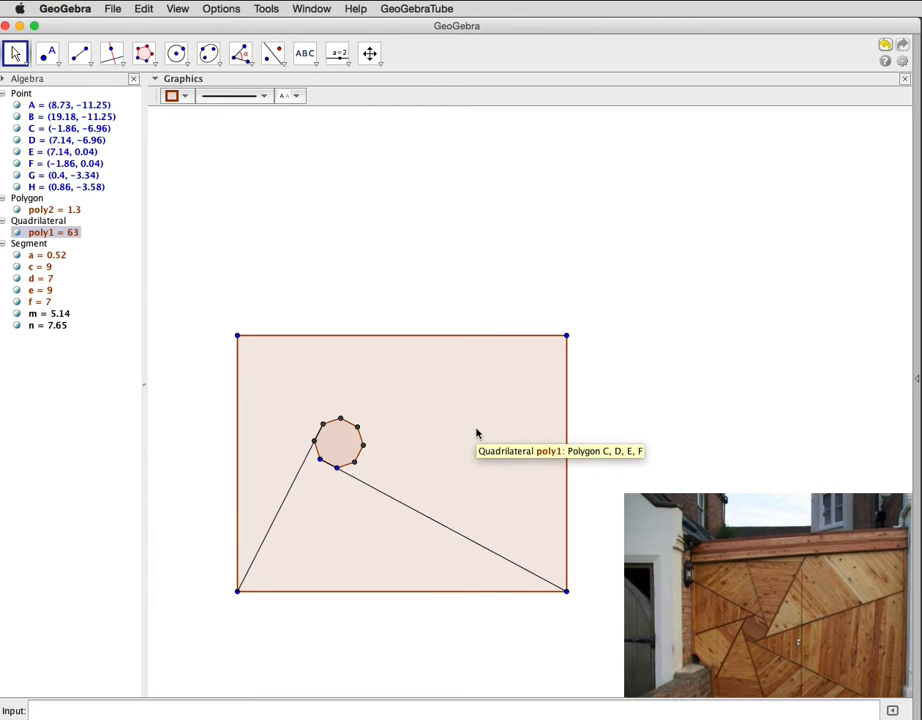
# Draw segments from the octagon's left vertex to about (1.6, -6.96) on the bottom edge and from its bottom vertex to about (7.14, -1.6) on the right edge.
pyautogui.click(81, 55)
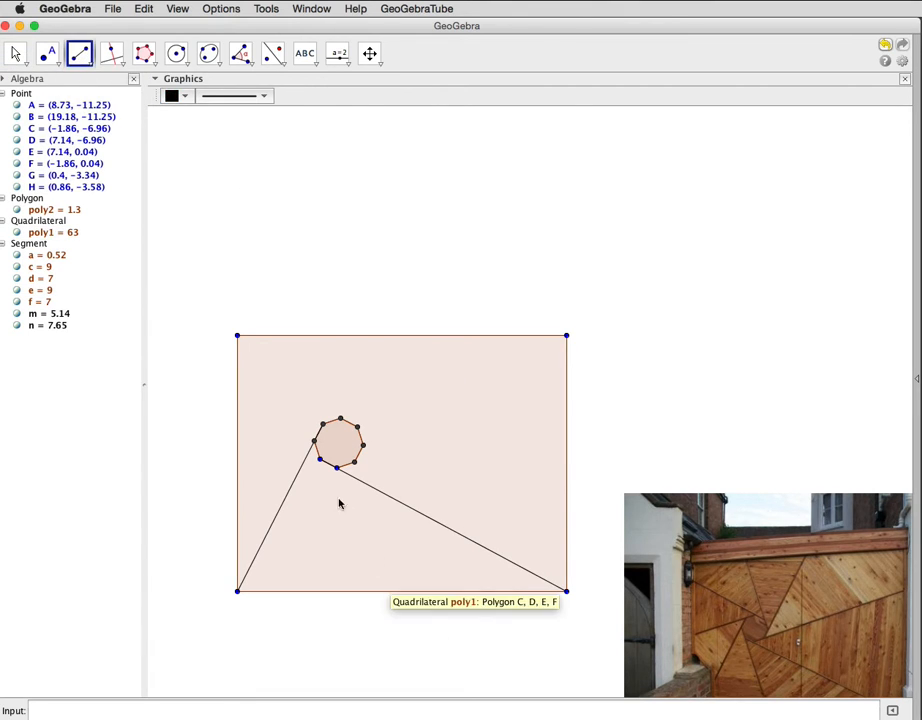
pyautogui.click(313, 440)
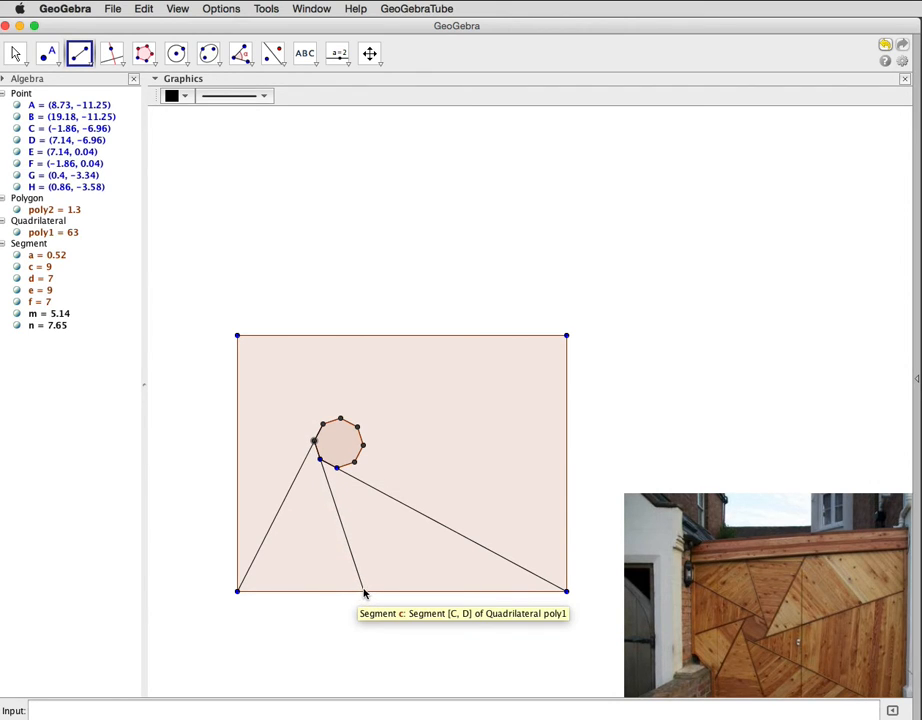
pyautogui.click(363, 592)
pyautogui.click(336, 467)
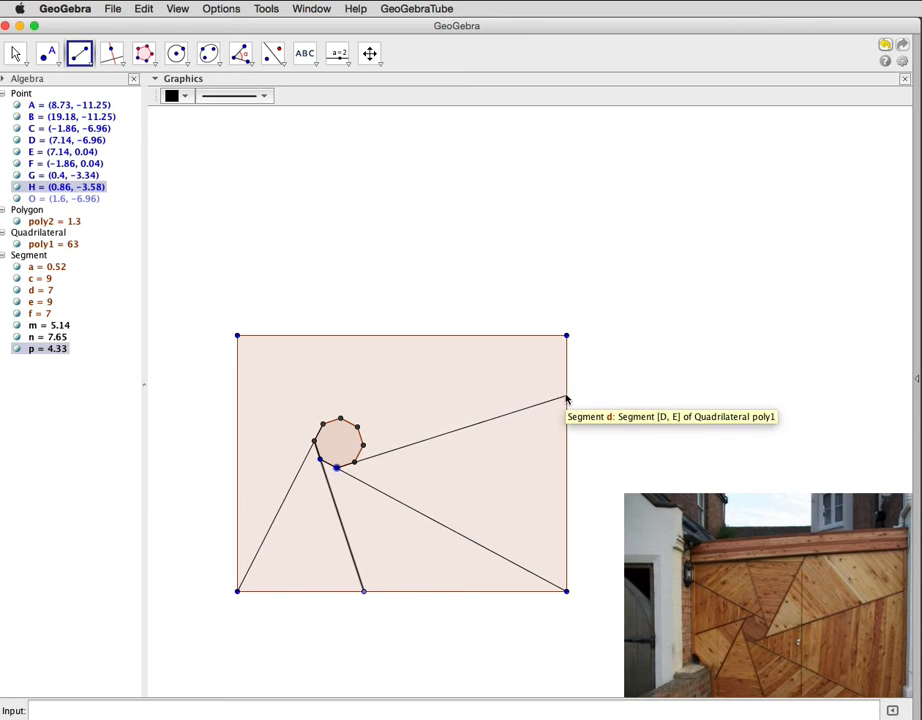
pyautogui.click(566, 397)
# Draw segments from the octagon's lower-right vertex to about (3.14, 0.04) and from its right vertex to about (0.5, 0.04) on the rectangle's top edge.
pyautogui.click(362, 444)
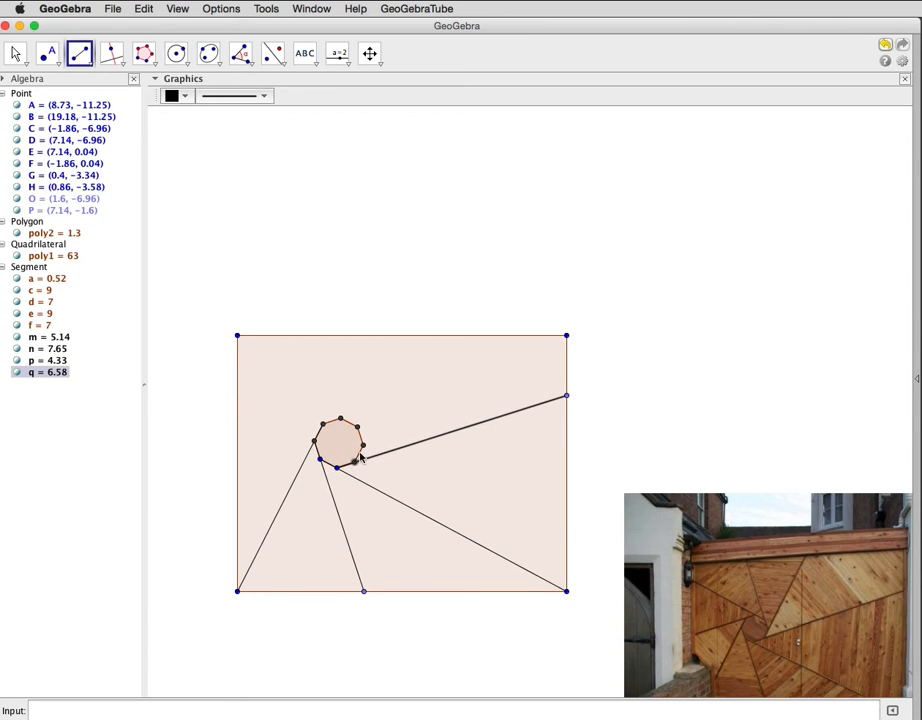
pyautogui.click(420, 337)
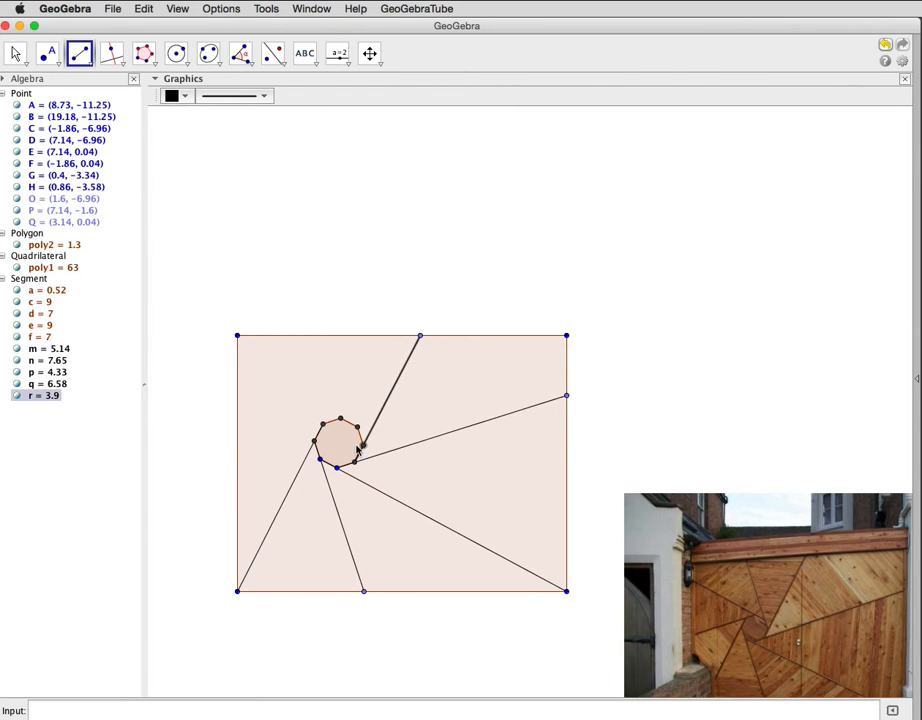
pyautogui.click(363, 445)
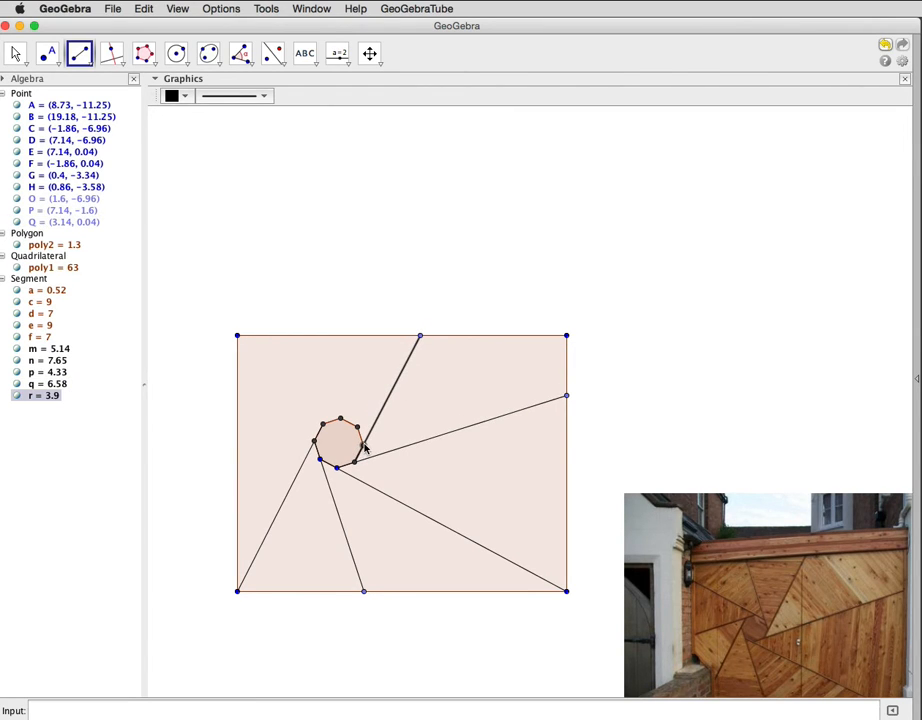
pyautogui.click(323, 337)
# Draw segments from the octagon's upper-right vertex to about (-1.86, -0.82) and from its top vertex to about (-1.86, -3.14) on the rectangle's left edge.
pyautogui.click(340, 419)
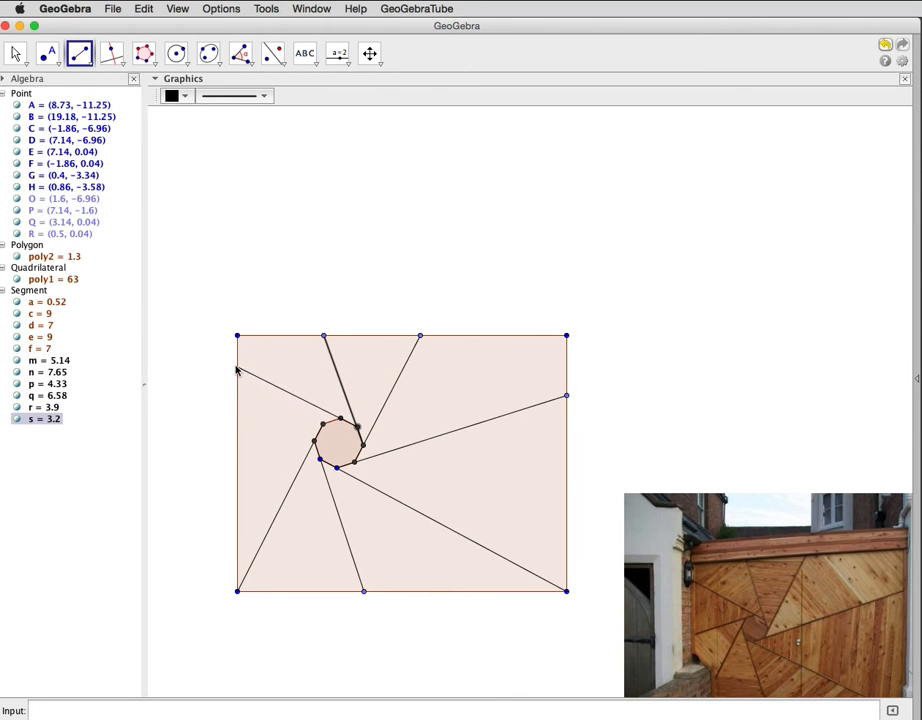
pyautogui.click(237, 368)
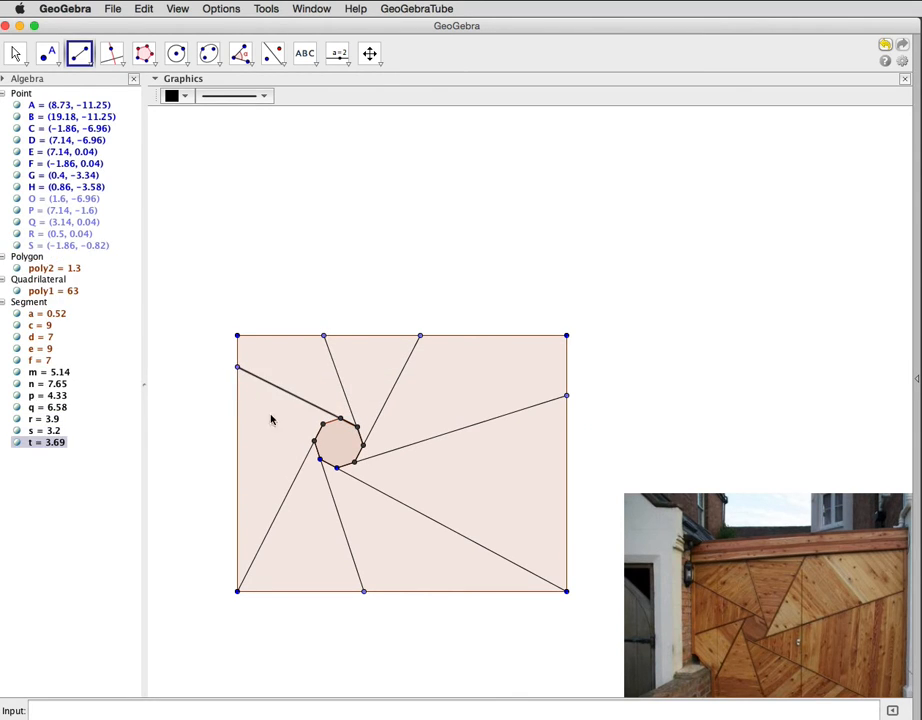
pyautogui.click(321, 426)
pyautogui.click(237, 451)
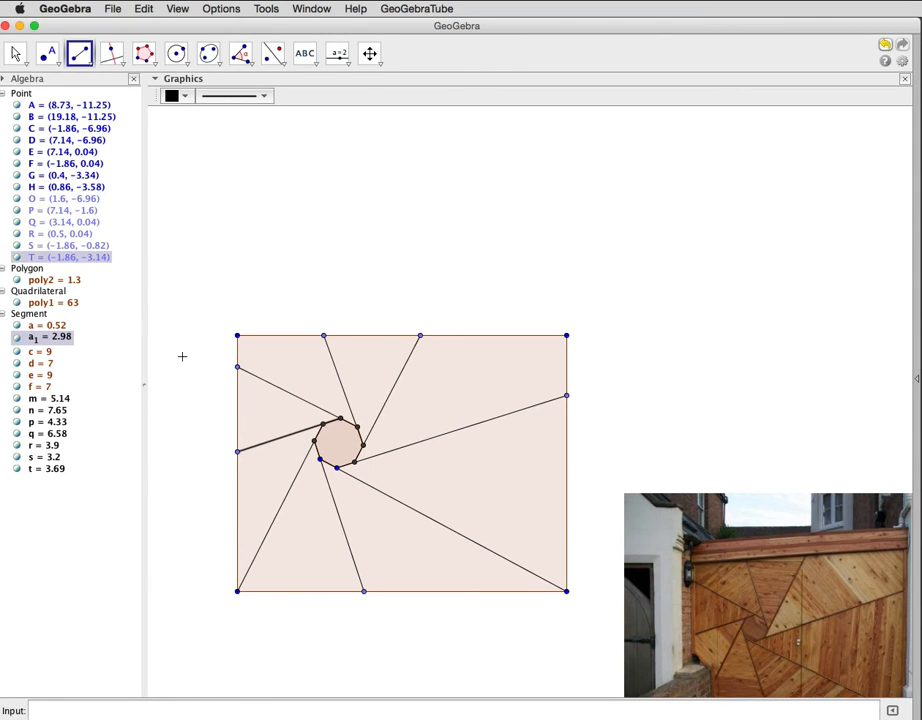
pyautogui.click(15, 55)
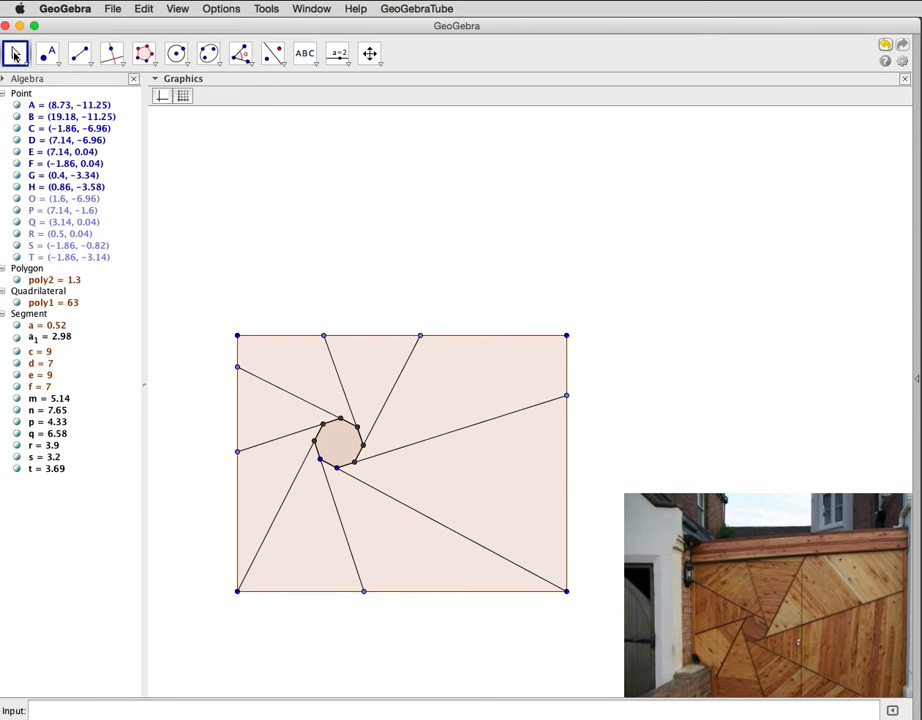
pyautogui.click(50, 57)
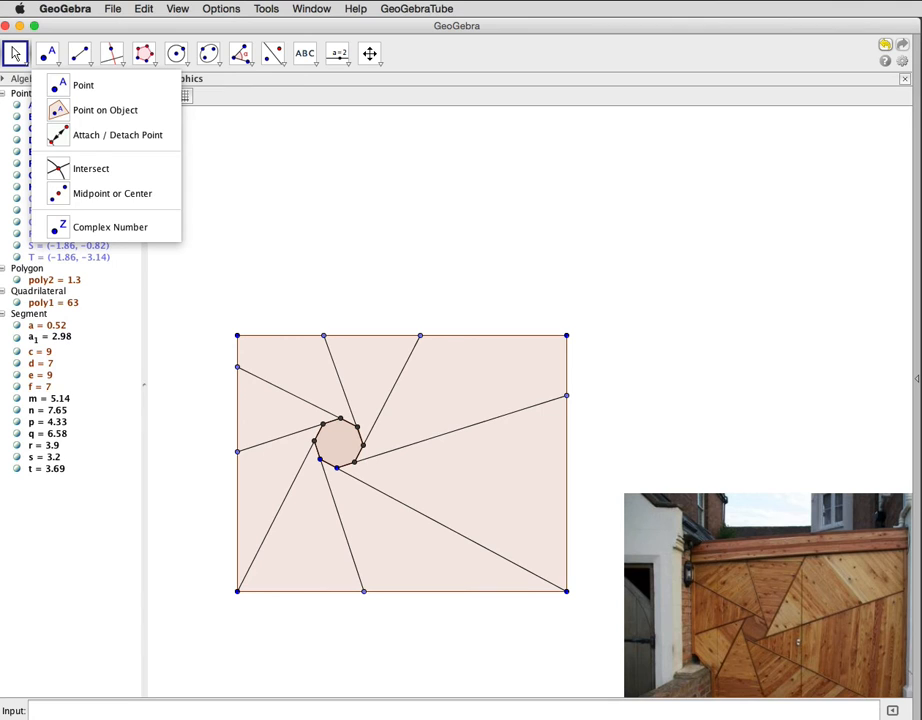
pyautogui.moveTo(918, 250); pyautogui.dragTo(786, 263)
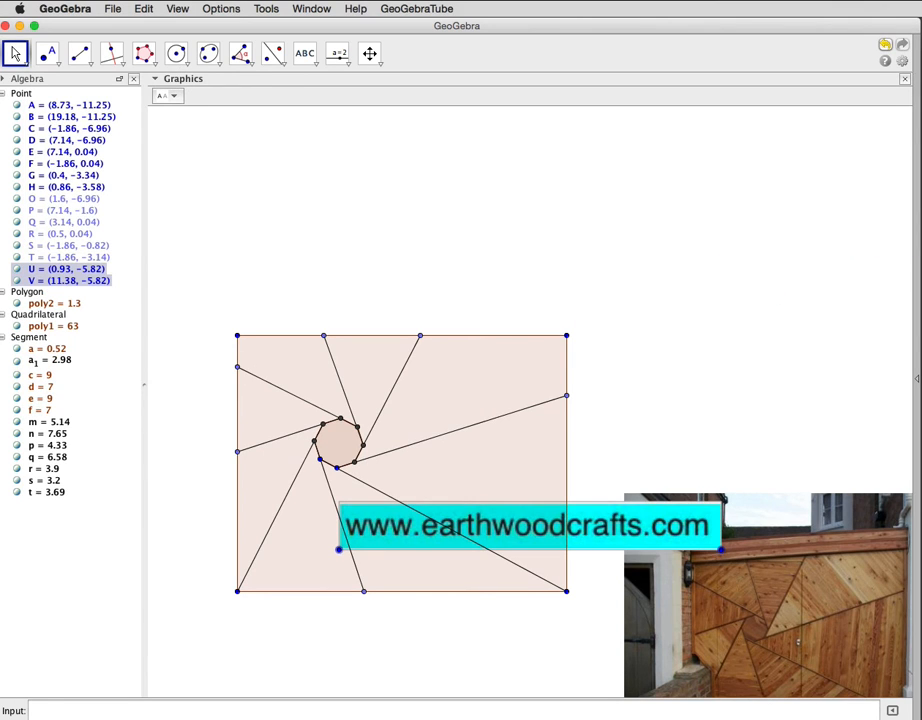
pyautogui.moveTo(567, 528); pyautogui.dragTo(562, 230)
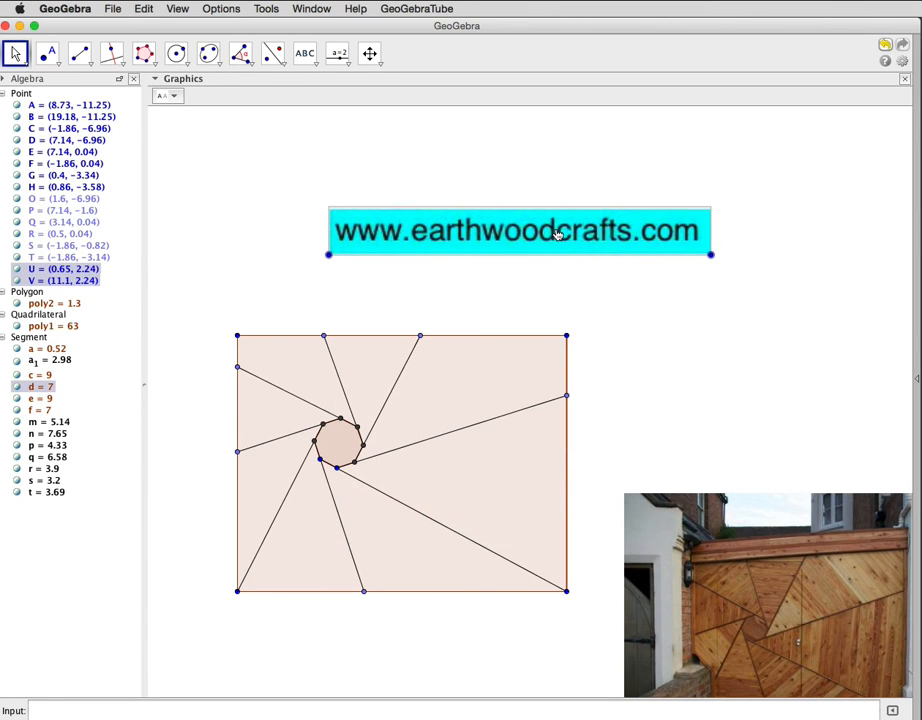